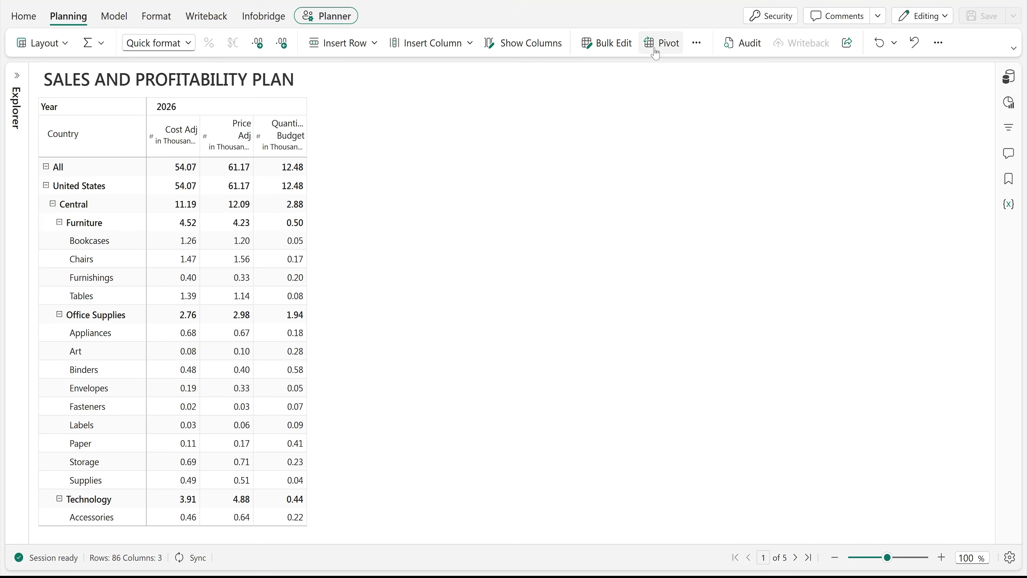
Create and save a row pivot named Geography containing the Country and Region fields.
{"action": "left_click", "coordinate": [665, 43]}
{"action": "left_click", "coordinate": [403, 206]}
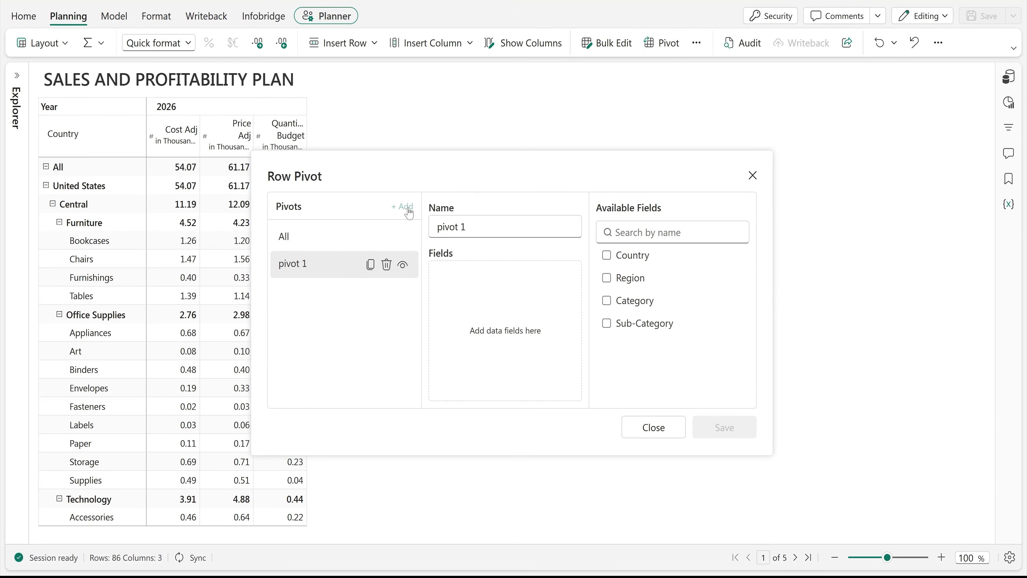
{"action": "left_click", "coordinate": [513, 231]}
{"action": "key", "text": "ctrl+a"}
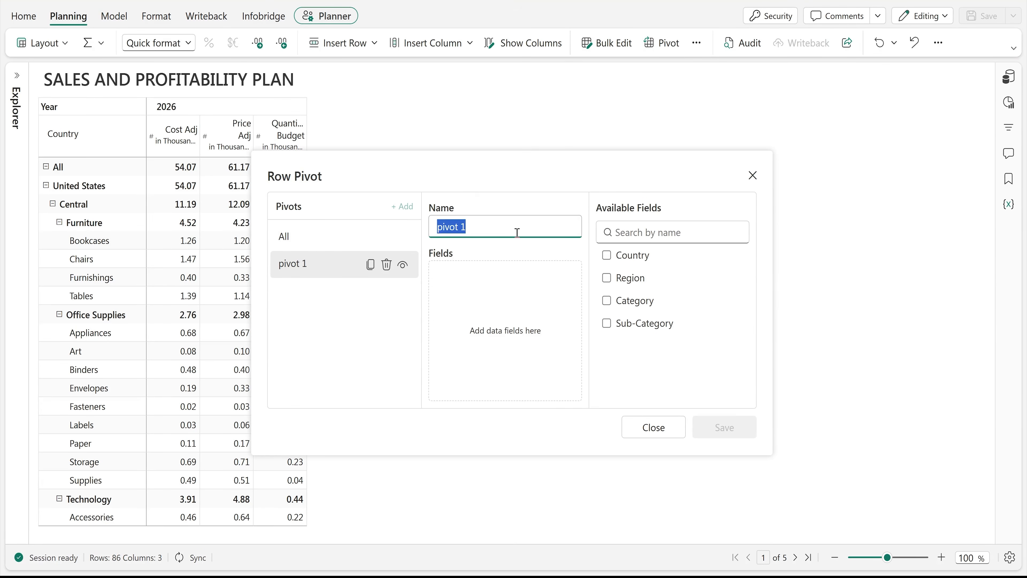
{"action": "type", "text": "Geography"}
{"action": "left_click", "coordinate": [606, 255]}
{"action": "left_click", "coordinate": [611, 280]}
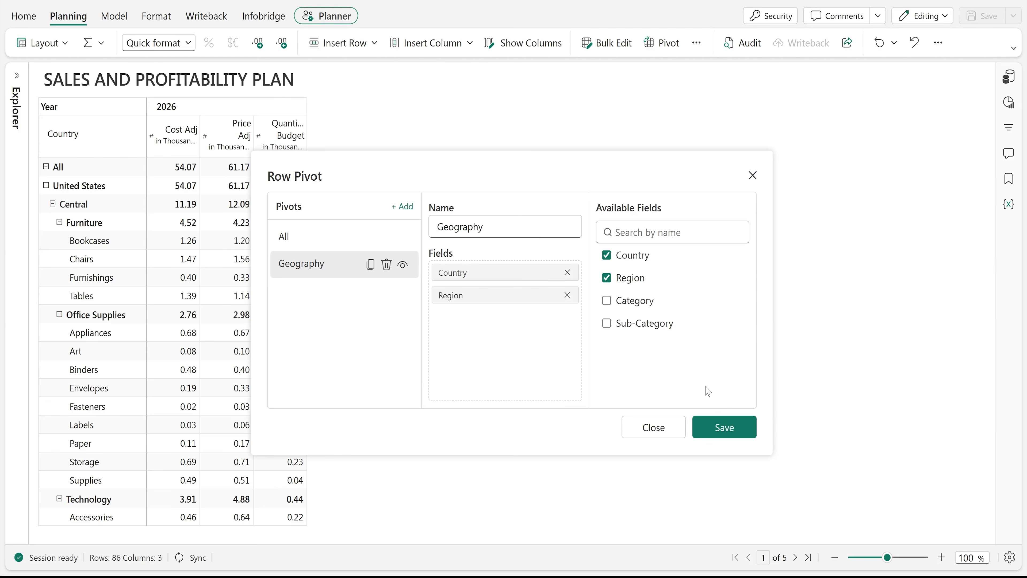
{"action": "left_click", "coordinate": [725, 427]}
Add and save a second row pivot named Product containing Category and Sub-Category, and close the pivot settings.
{"action": "left_click", "coordinate": [402, 206]}
{"action": "left_click", "coordinate": [506, 230]}
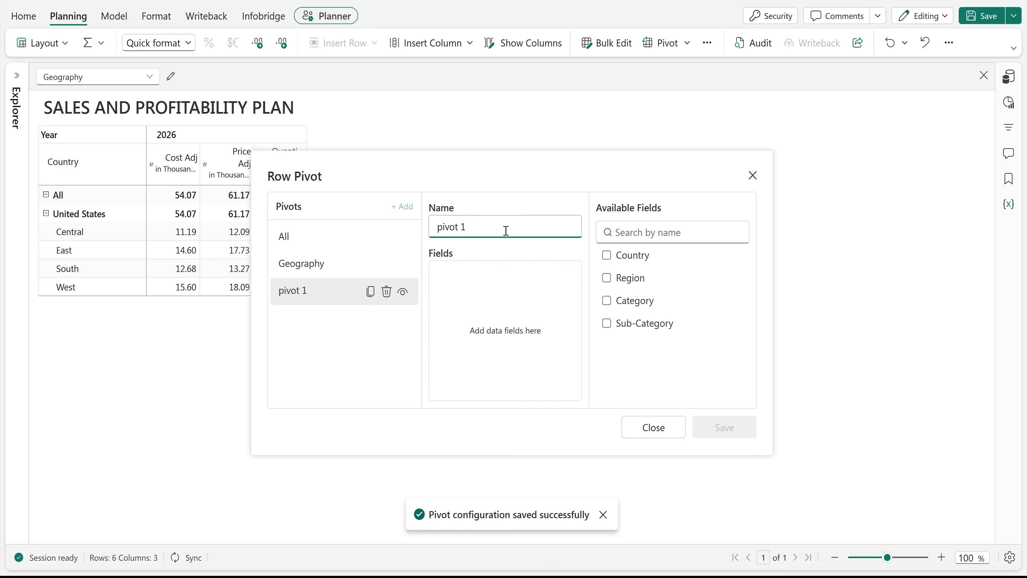
{"action": "key", "text": "ctrl+a"}
{"action": "key", "text": "BackSpace"}
{"action": "type", "text": "Product"}
{"action": "left_click", "coordinate": [607, 301]}
{"action": "left_click", "coordinate": [608, 323]}
{"action": "left_click", "coordinate": [720, 425]}
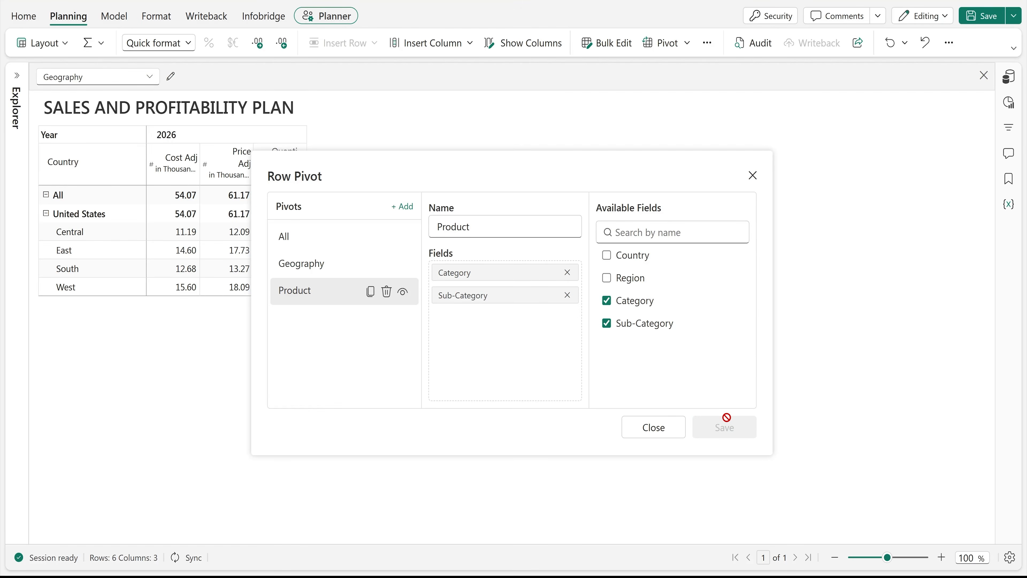
{"action": "left_click", "coordinate": [753, 175]}
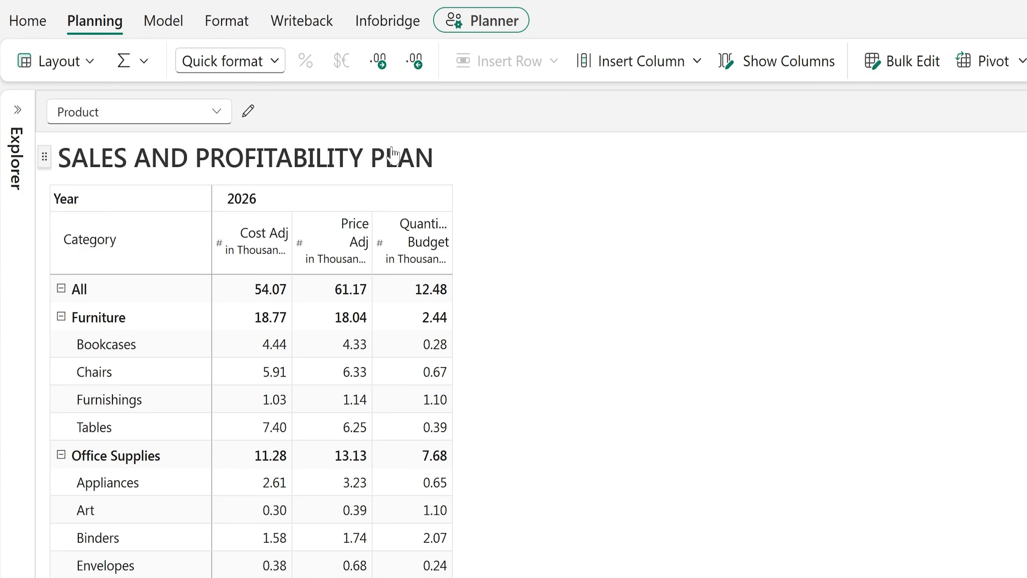
In the Product pivot, set the All row's 2026 Cost Adj to 56k.
{"action": "left_click", "coordinate": [172, 117]}
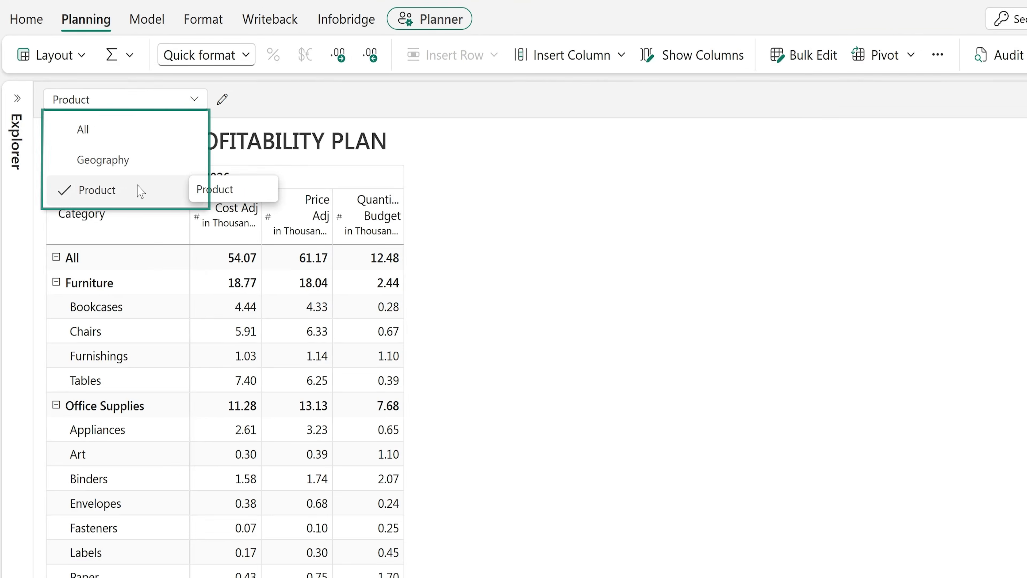
{"action": "left_click", "coordinate": [140, 191]}
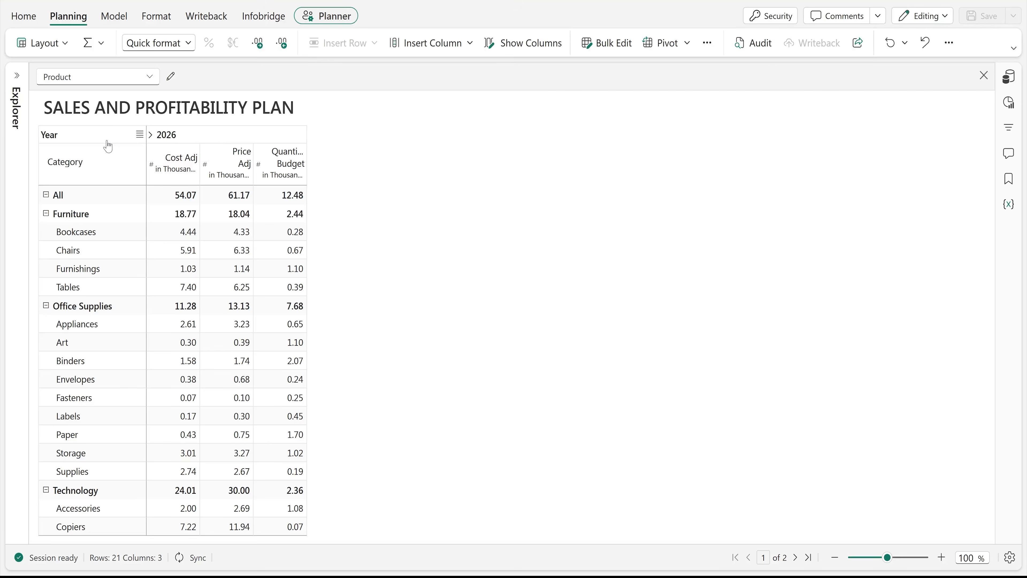
{"action": "left_click", "coordinate": [179, 194]}
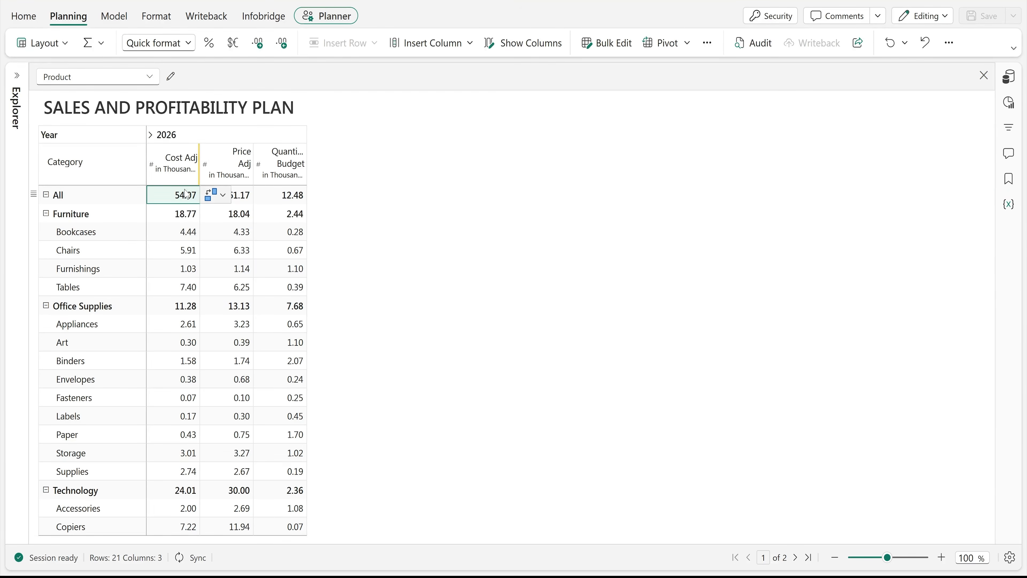
{"action": "type", "text": "56k"}
{"action": "key", "text": "Return"}
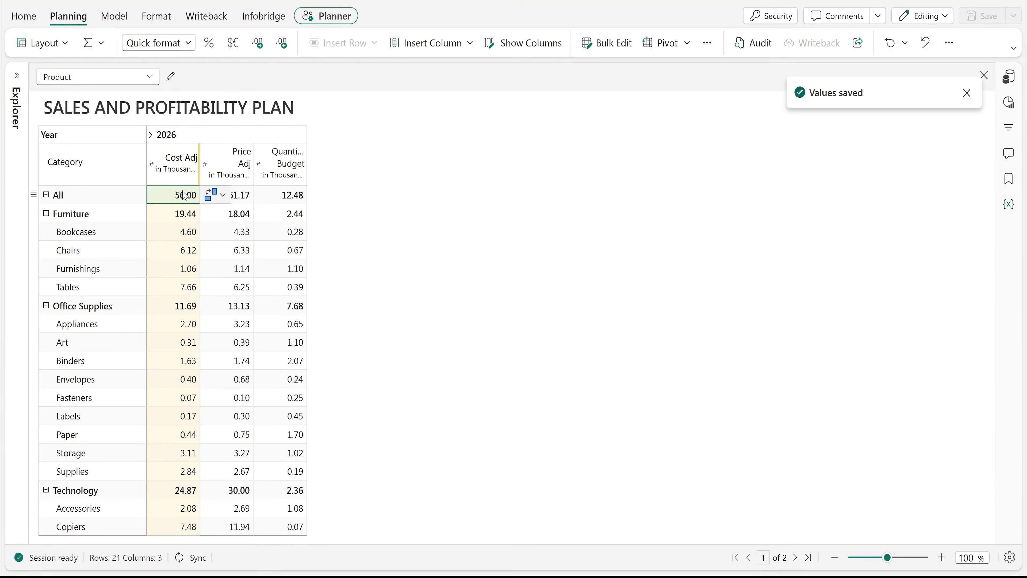
Switch to the Geography pivot and set the All row's 2026 Price Adj to 65k.
{"action": "left_click", "coordinate": [150, 76]}
{"action": "left_click", "coordinate": [151, 122]}
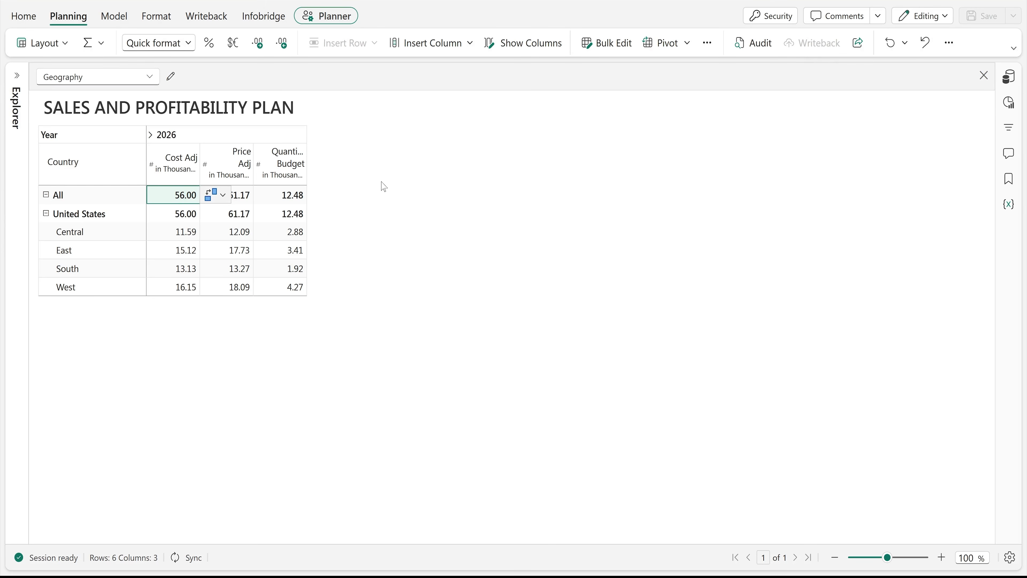
{"action": "left_click", "coordinate": [243, 200]}
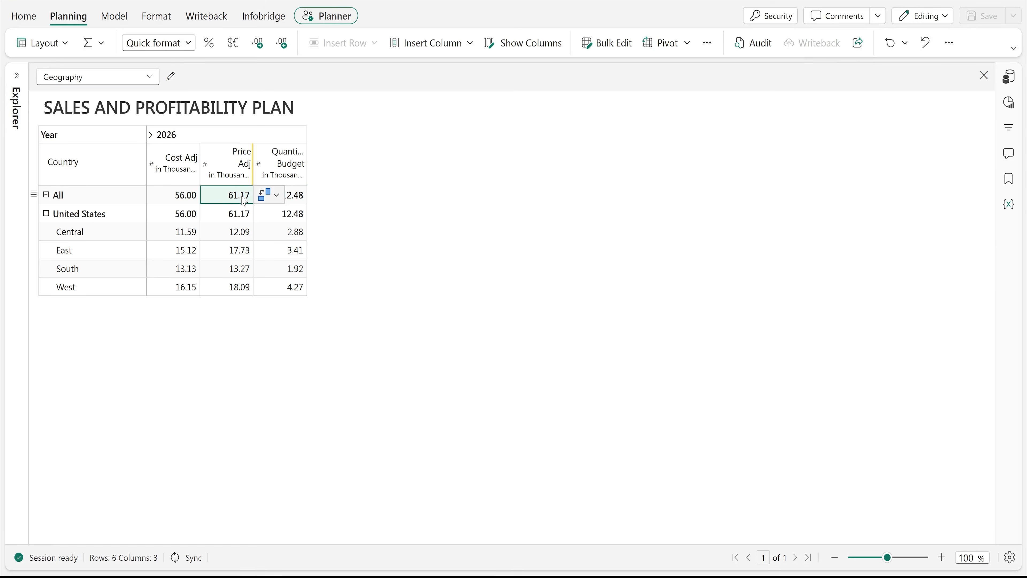
{"action": "type", "text": "65k"}
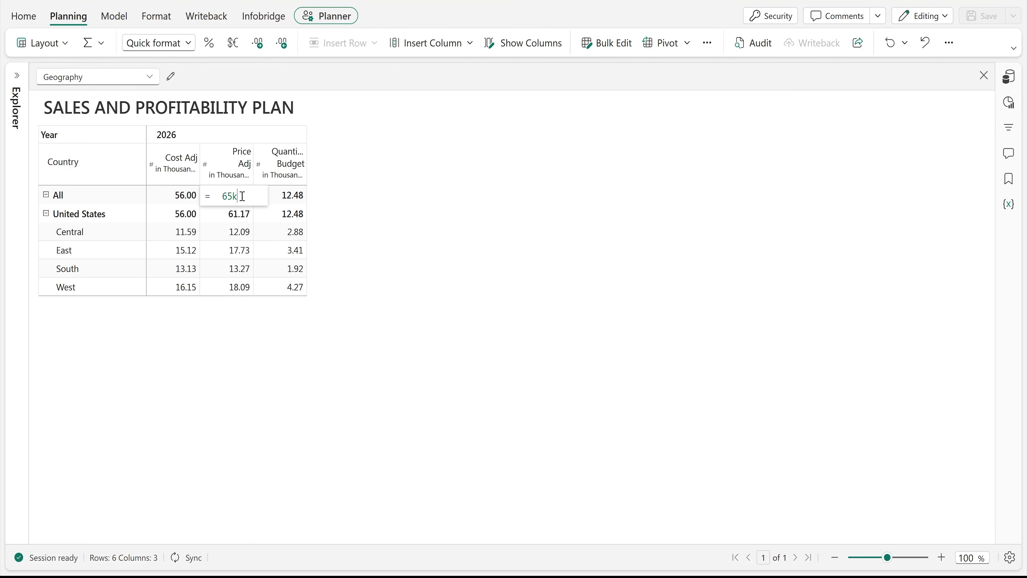
{"action": "key", "text": "Return"}
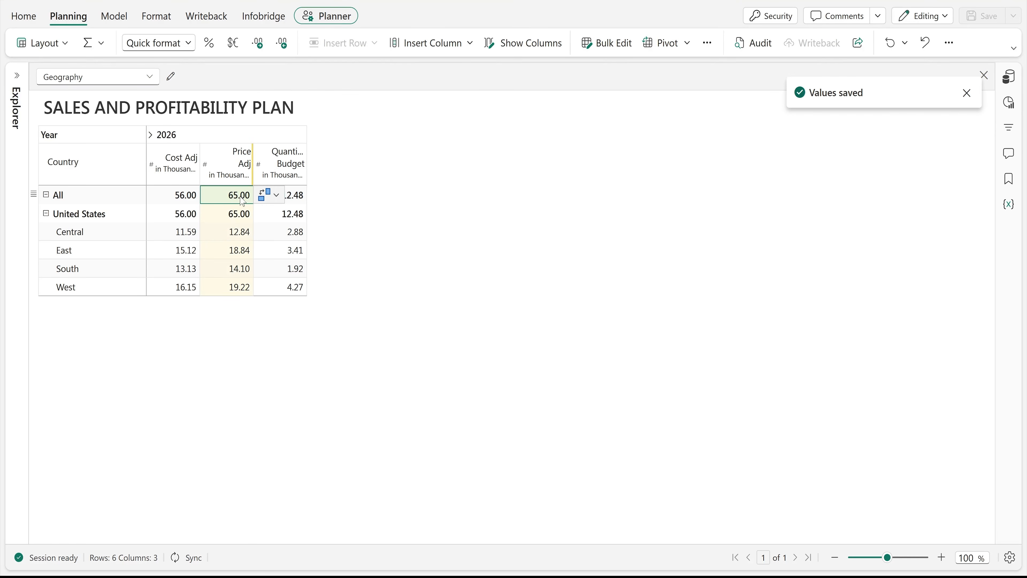
Switch to the All pivot and start a formula measure titled Revenue Plan.
{"action": "left_click", "coordinate": [145, 76]}
{"action": "left_click", "coordinate": [145, 98]}
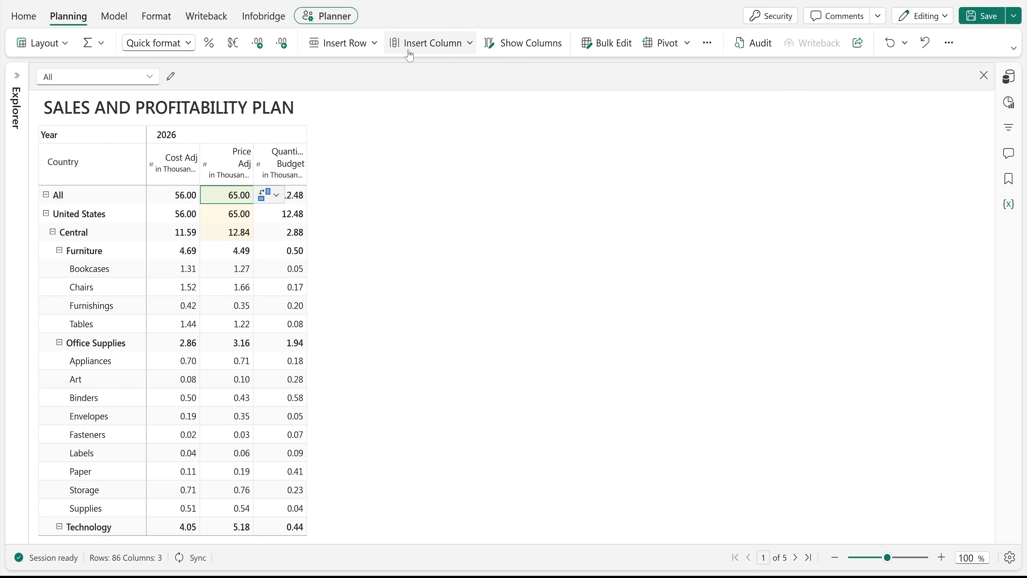
{"action": "left_click", "coordinate": [429, 43]}
{"action": "left_click", "coordinate": [428, 90]}
{"action": "triple_click", "coordinate": [801, 147]}
{"action": "type", "text": "Revenue Plan"}
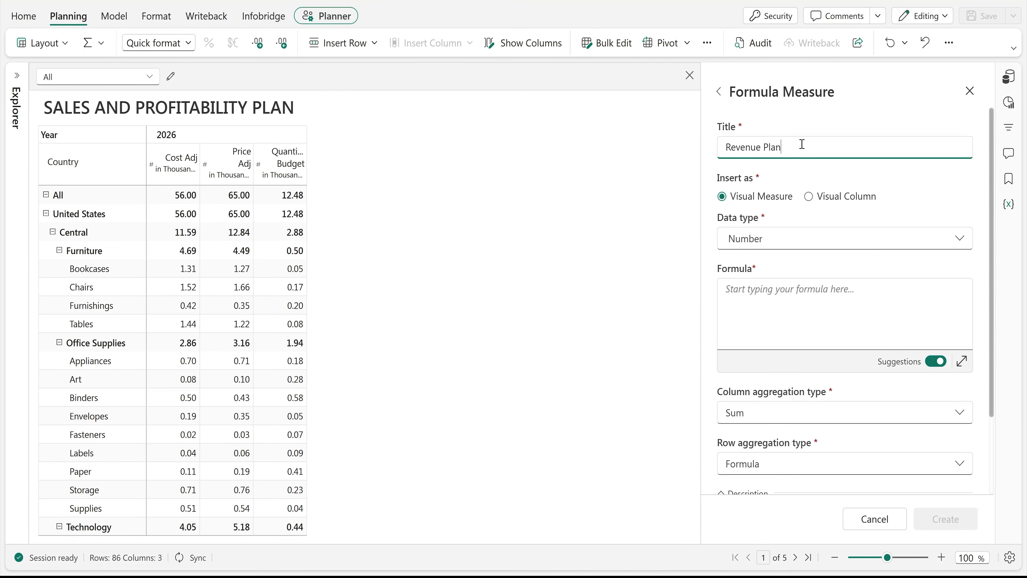
Enter the Revenue Plan formula as [Price Adj]*[Quantity Budget].
{"action": "left_click", "coordinate": [777, 284]}
{"action": "key", "text": "Down"}
{"action": "key", "text": "Down"}
{"action": "key", "text": "Down"}
{"action": "key", "text": "Return"}
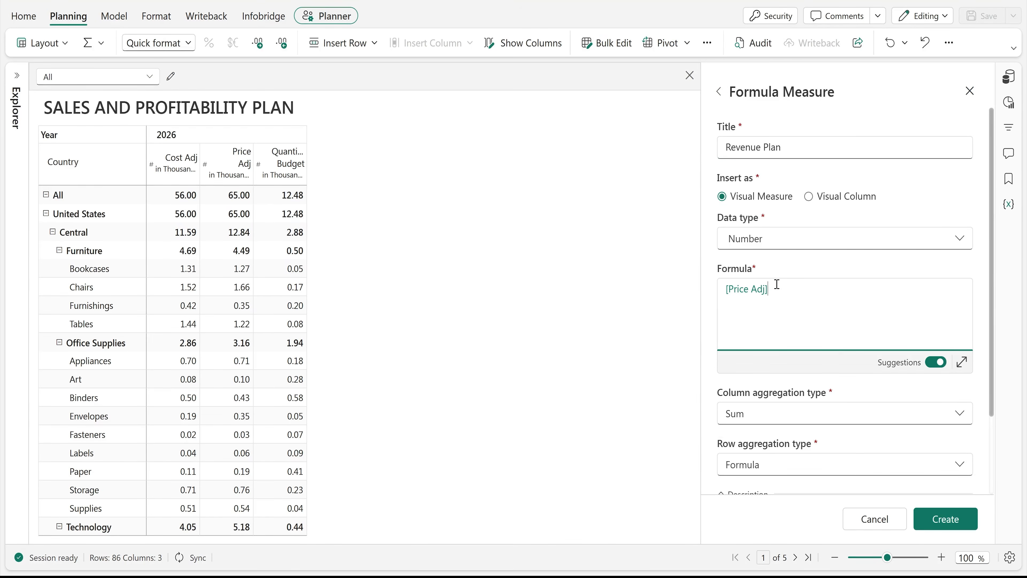
{"action": "type", "text": "*"}
{"action": "key", "text": "Down"}
{"action": "key", "text": "Down"}
{"action": "key", "text": "Down"}
{"action": "key", "text": "Down"}
{"action": "key", "text": "Return"}
Set the column aggregation type of Revenue Plan to Formula and create the measure.
{"action": "left_click", "coordinate": [788, 421]}
{"action": "left_click", "coordinate": [791, 460]}
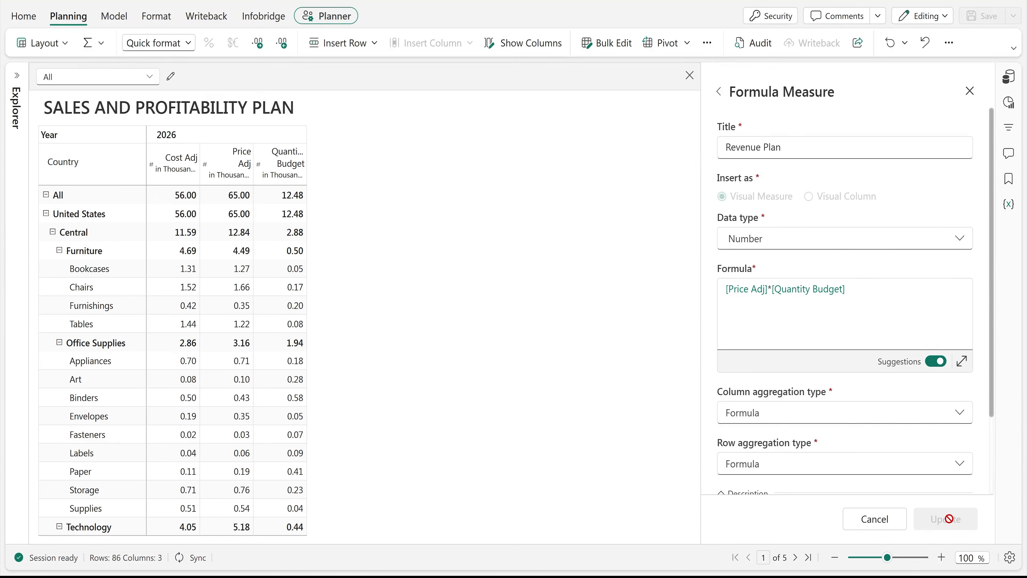
{"action": "left_click", "coordinate": [946, 519]}
Start a formula measure titled Cost Plan with the formula [Cost Adj]*[Quantity Budget].
{"action": "left_click", "coordinate": [453, 49]}
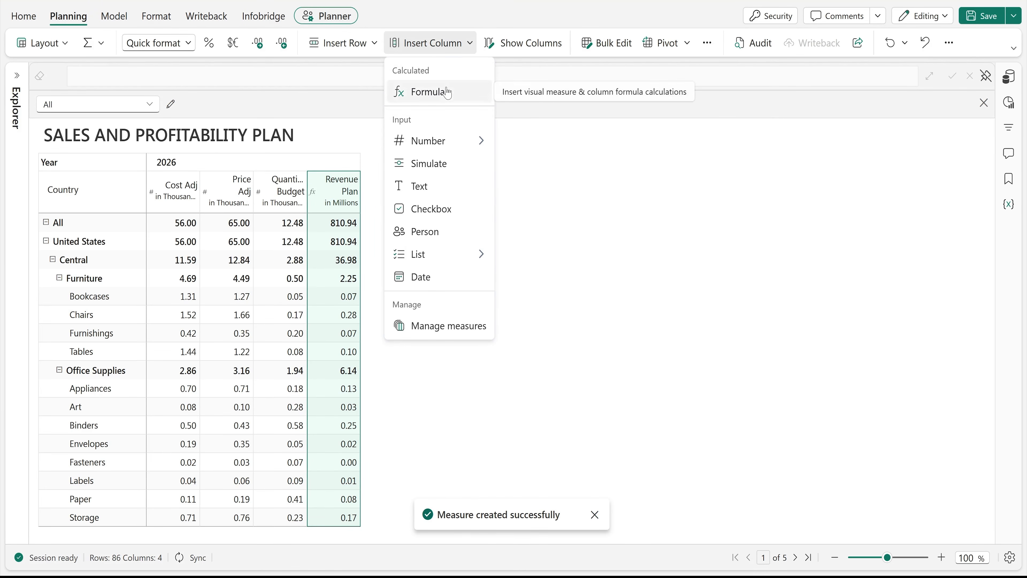
{"action": "left_click", "coordinate": [429, 92]}
{"action": "triple_click", "coordinate": [800, 147]}
{"action": "type", "text": "Cost Plan"}
{"action": "left_click", "coordinate": [809, 287]}
{"action": "type", "text": "cost"}
{"action": "key", "text": "Down"}
{"action": "key", "text": "Return"}
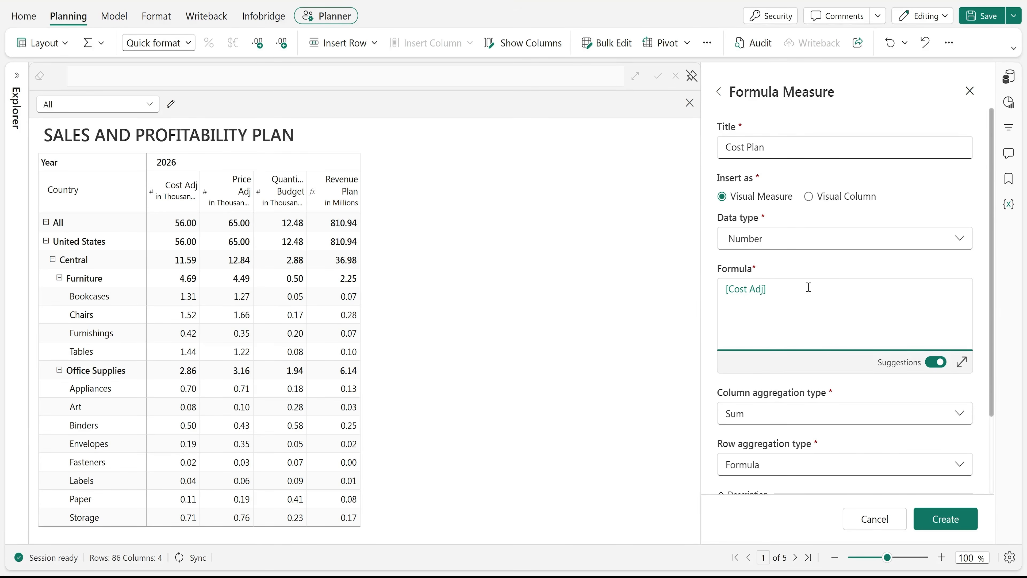
{"action": "type", "text": "*qua"}
{"action": "key", "text": "Return"}
Set the column aggregation type of Cost Plan to Formula, and create the measure.
{"action": "left_click", "coordinate": [812, 412]}
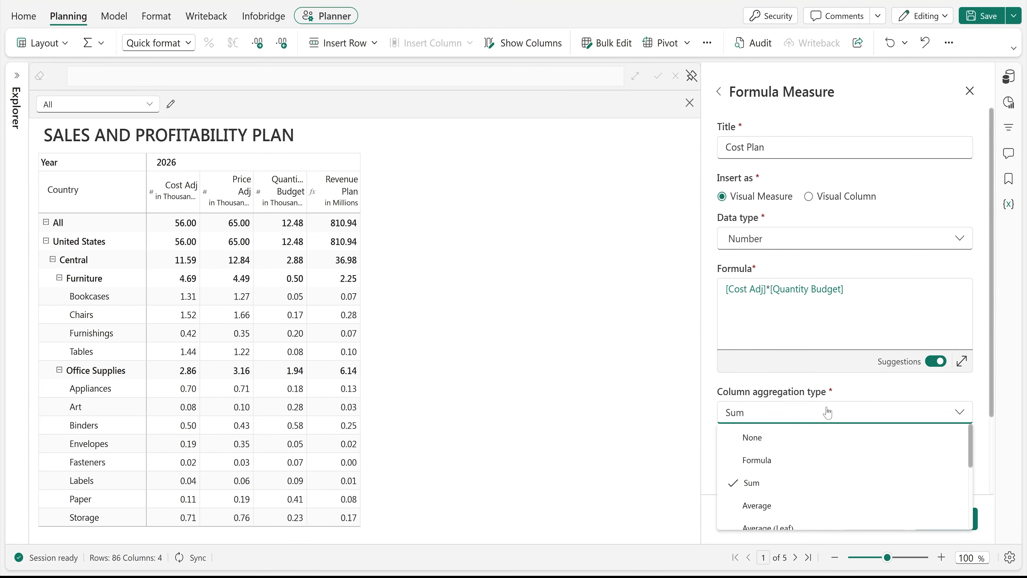
{"action": "left_click", "coordinate": [827, 459]}
{"action": "left_click", "coordinate": [929, 518]}
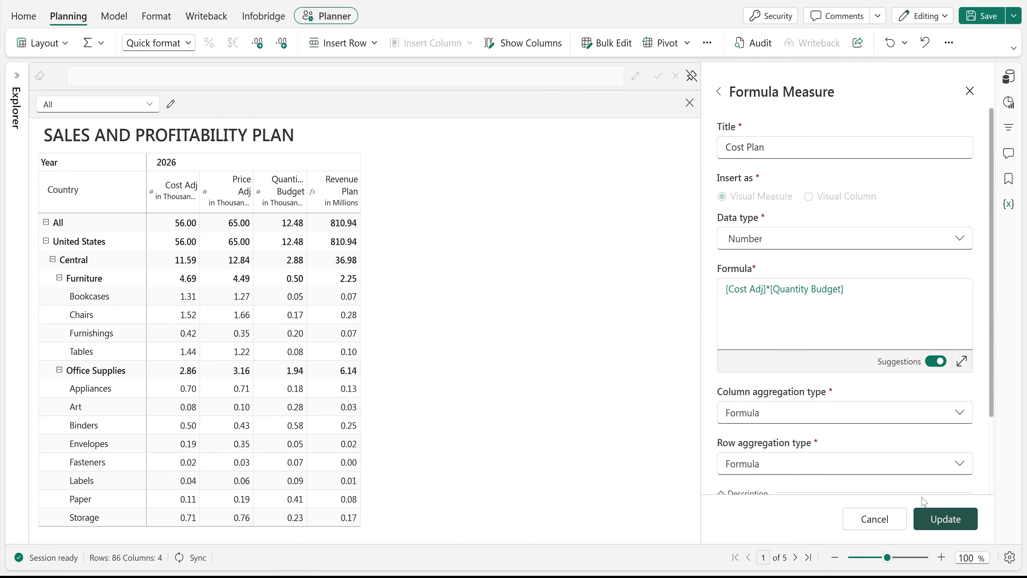
{"action": "left_click", "coordinate": [970, 91]}
Start a formula measure titled Planned Gross Profit with the formula [Revenue Plan]-[Cost Plan].
{"action": "left_click", "coordinate": [428, 43]}
{"action": "left_click", "coordinate": [429, 90]}
{"action": "triple_click", "coordinate": [807, 147]}
{"action": "type", "text": "Planned Gross Profit"}
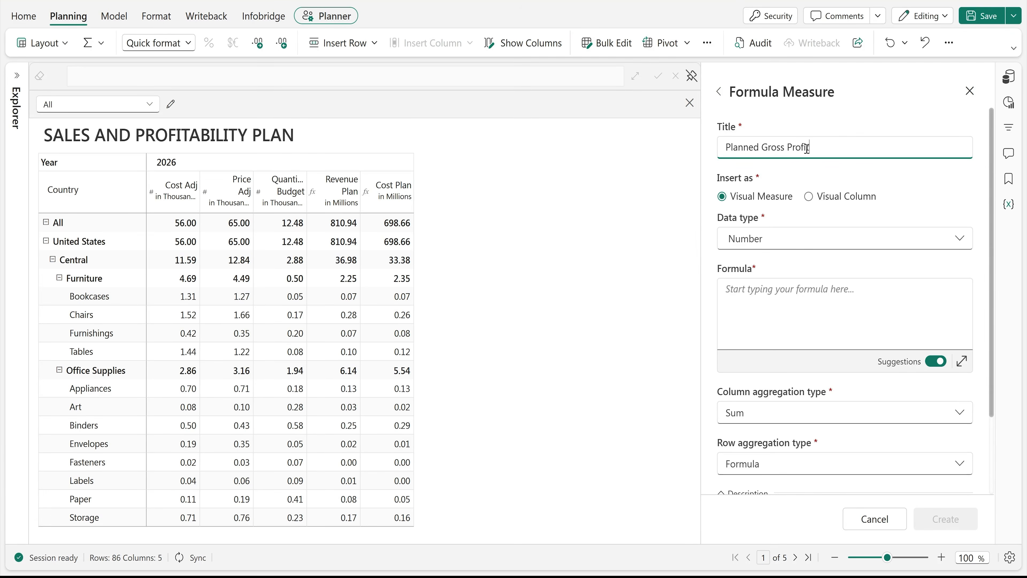
{"action": "left_click", "coordinate": [813, 289]}
{"action": "type", "text": "re"}
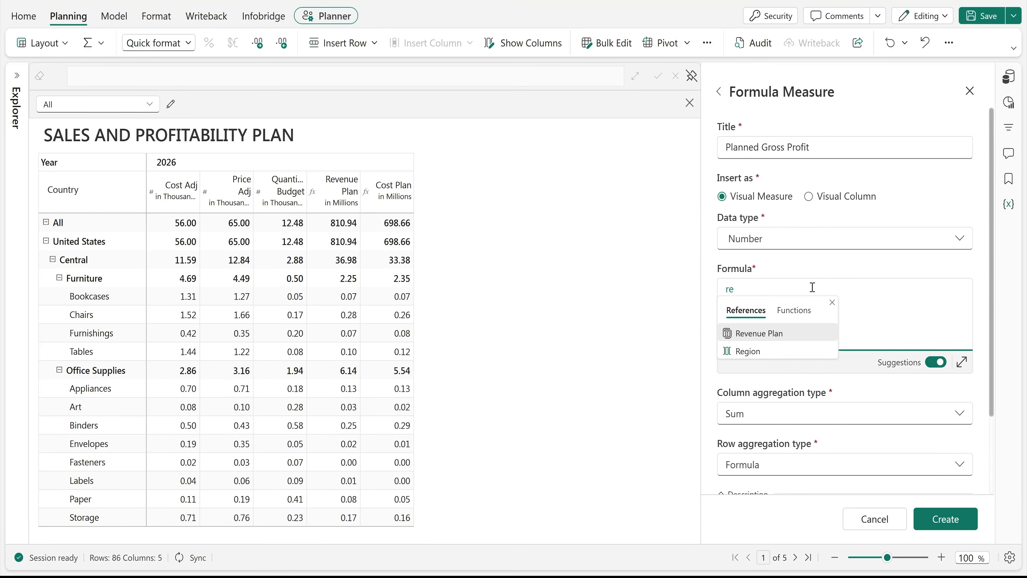
{"action": "key", "text": "Return"}
{"action": "type", "text": "-co"}
{"action": "key", "text": "Down"}
{"action": "key", "text": "Down"}
{"action": "key", "text": "Return"}
Set the column aggregation type of Planned Gross Profit to Formula and create the measure.
{"action": "left_click", "coordinate": [846, 412]}
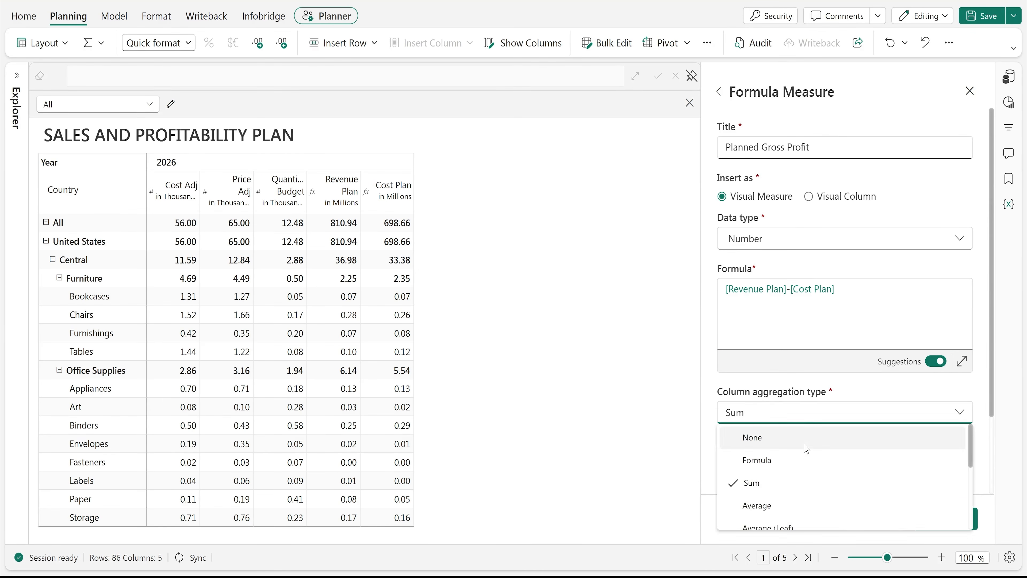
{"action": "left_click", "coordinate": [768, 459]}
{"action": "left_click", "coordinate": [943, 519]}
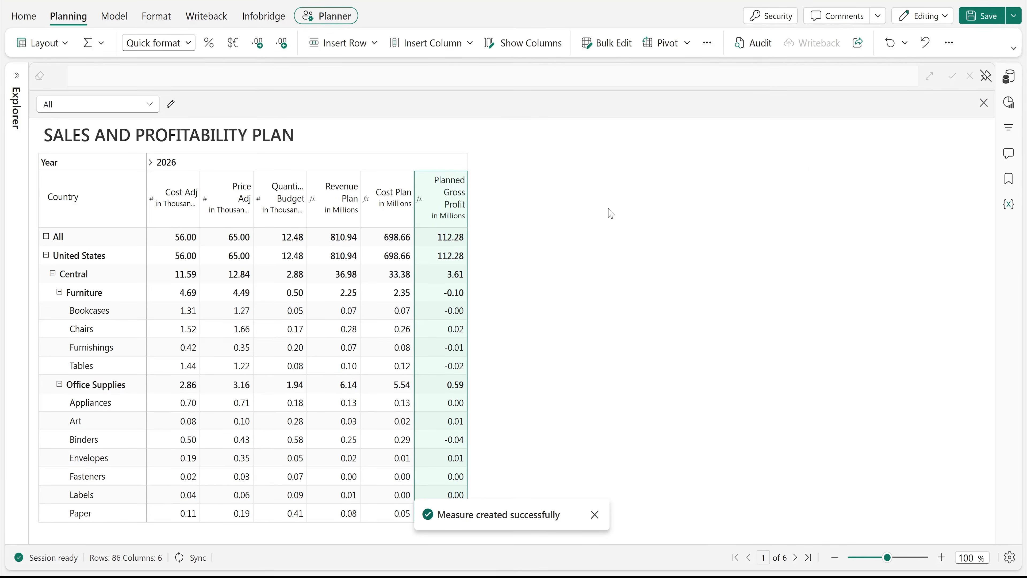
Start the Optimizer for the All row's 2026 Planned Gross Profit with a target value of 130m.
{"action": "left_click", "coordinate": [459, 242]}
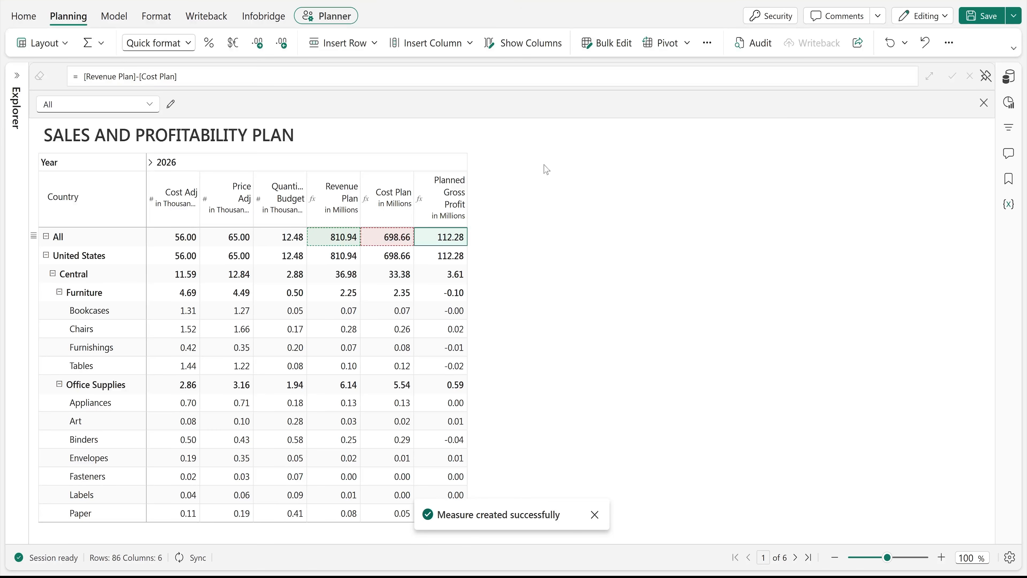
{"action": "left_click", "coordinate": [702, 51]}
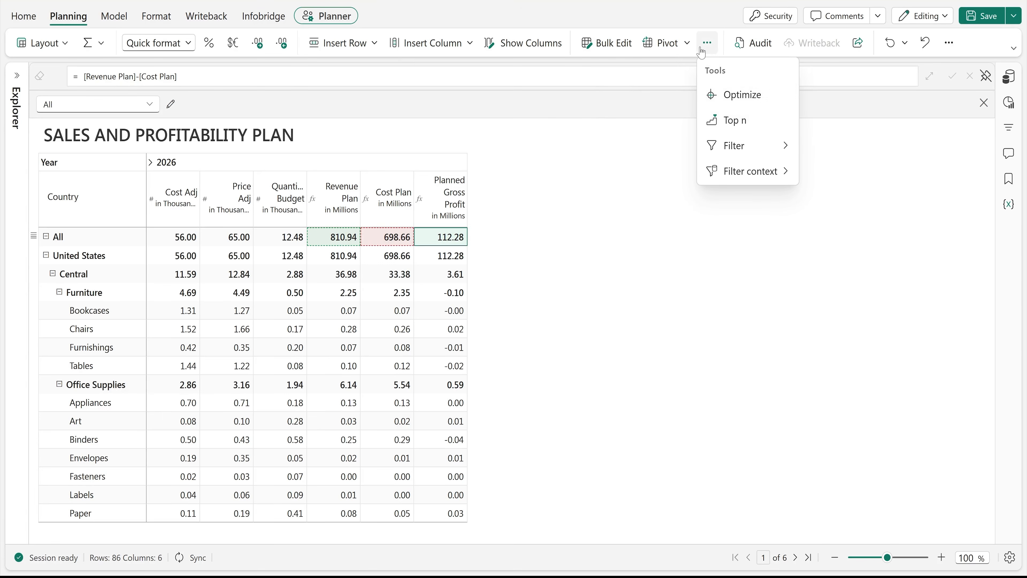
{"action": "left_click", "coordinate": [713, 96]}
{"action": "left_click", "coordinate": [642, 185]}
{"action": "key", "text": "ctrl+a"}
{"action": "key", "text": "BackSpace"}
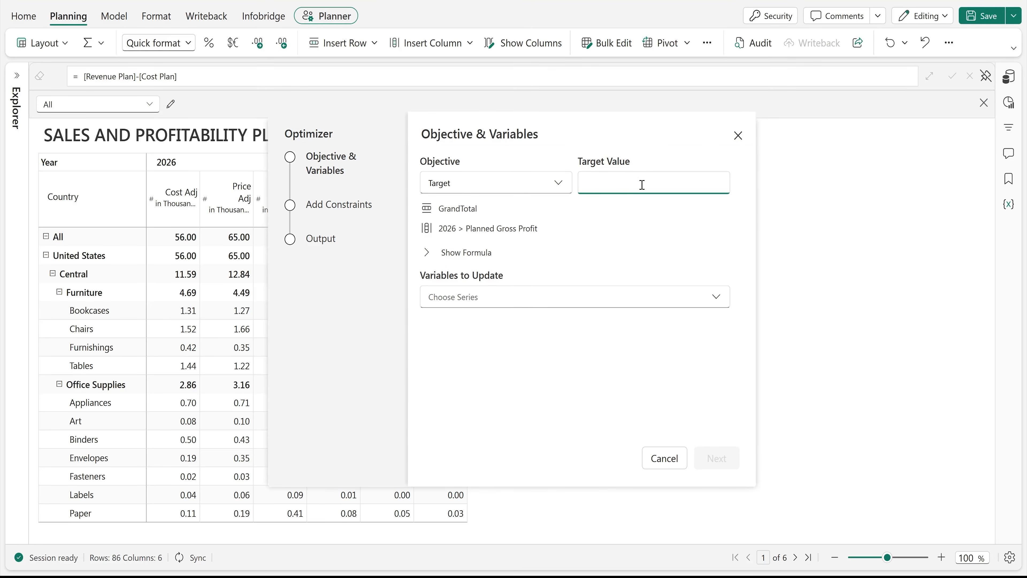
{"action": "type", "text": "130m"}
Choose Cost Adj, Quantity Budget and Price Adj as the variables to update, and proceed to the constraints.
{"action": "left_click", "coordinate": [565, 297]}
{"action": "left_click", "coordinate": [540, 324]}
{"action": "left_click", "coordinate": [538, 344]}
{"action": "left_click", "coordinate": [542, 365]}
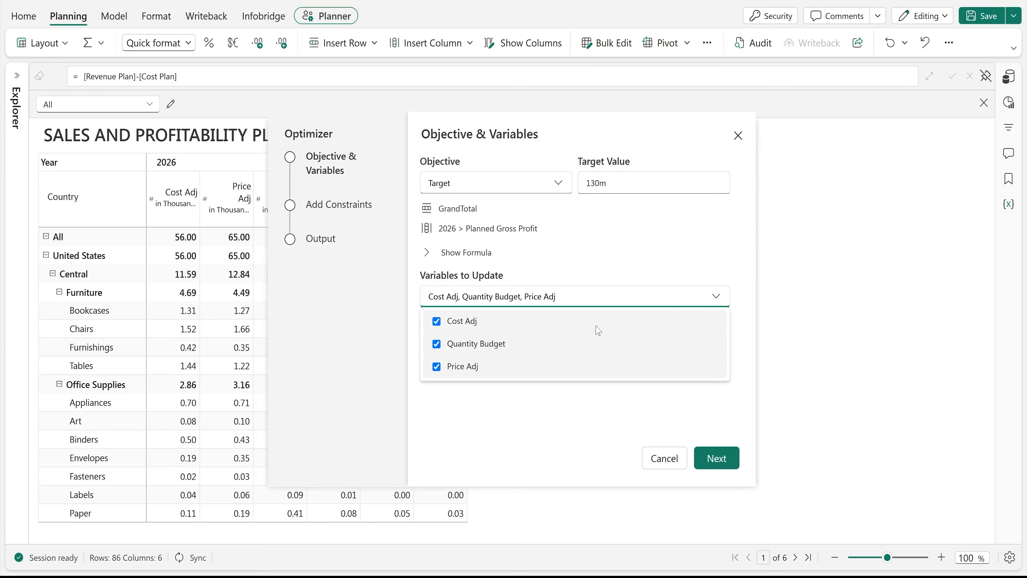
{"action": "left_click", "coordinate": [619, 304]}
{"action": "left_click", "coordinate": [717, 458]}
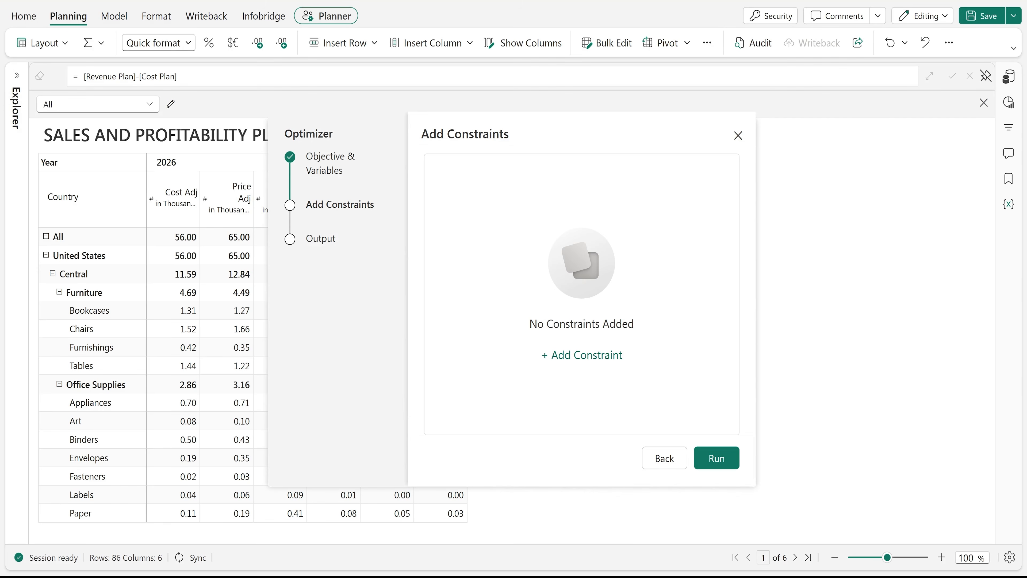
Add a range constraint limiting Cost Adj to between 0 and 50k.
{"action": "left_click", "coordinate": [611, 356]}
{"action": "left_click", "coordinate": [545, 277]}
{"action": "type", "text": "0"}
{"action": "left_click", "coordinate": [594, 265]}
{"action": "type", "text": "50k"}
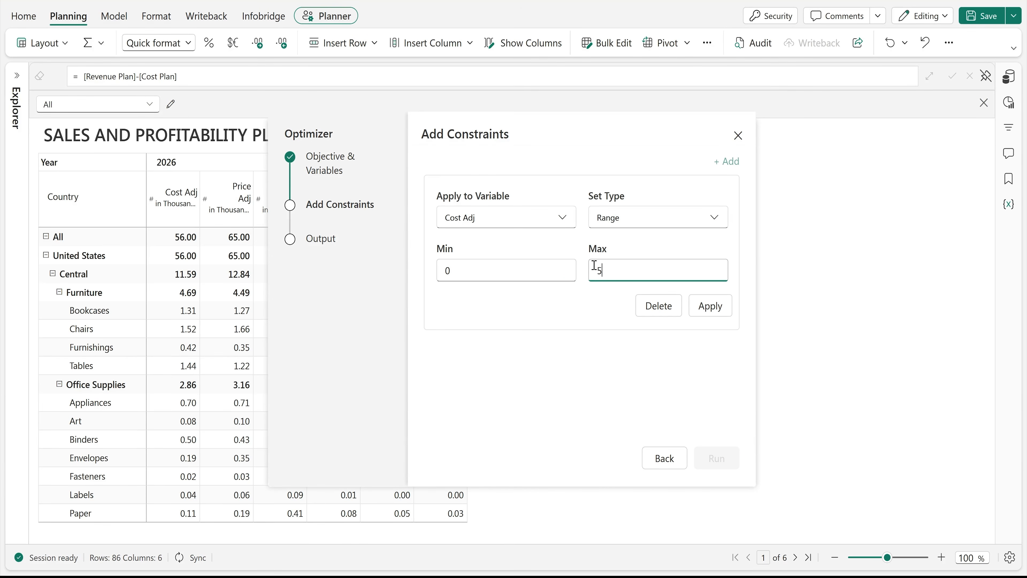
{"action": "left_click", "coordinate": [710, 306]}
Add a range constraint limiting Quantity Budget to between 0 and 14k.
{"action": "left_click", "coordinate": [726, 161]}
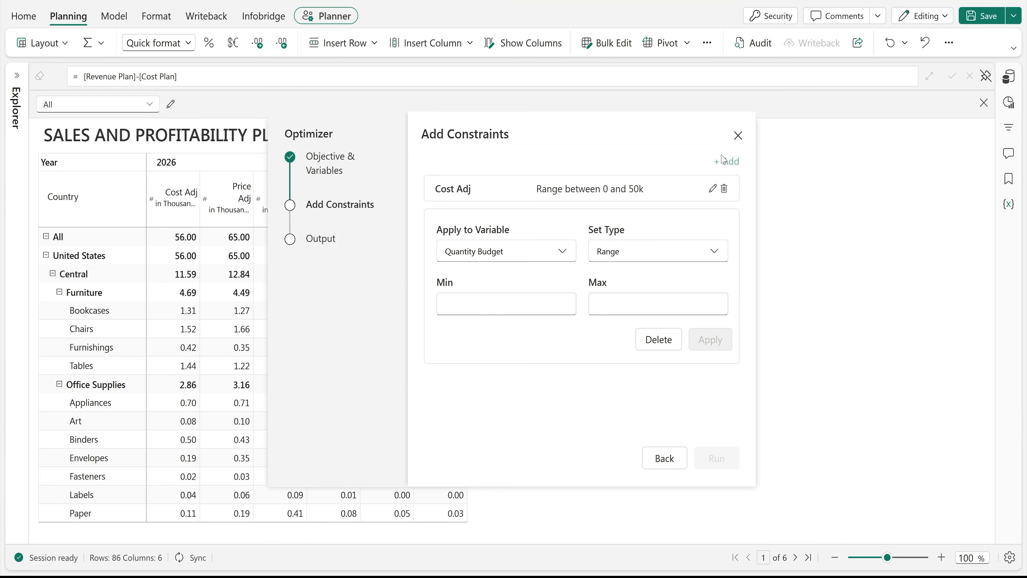
{"action": "left_click", "coordinate": [525, 304]}
{"action": "type", "text": "0"}
{"action": "left_click", "coordinate": [607, 304]}
{"action": "type", "text": "14k"}
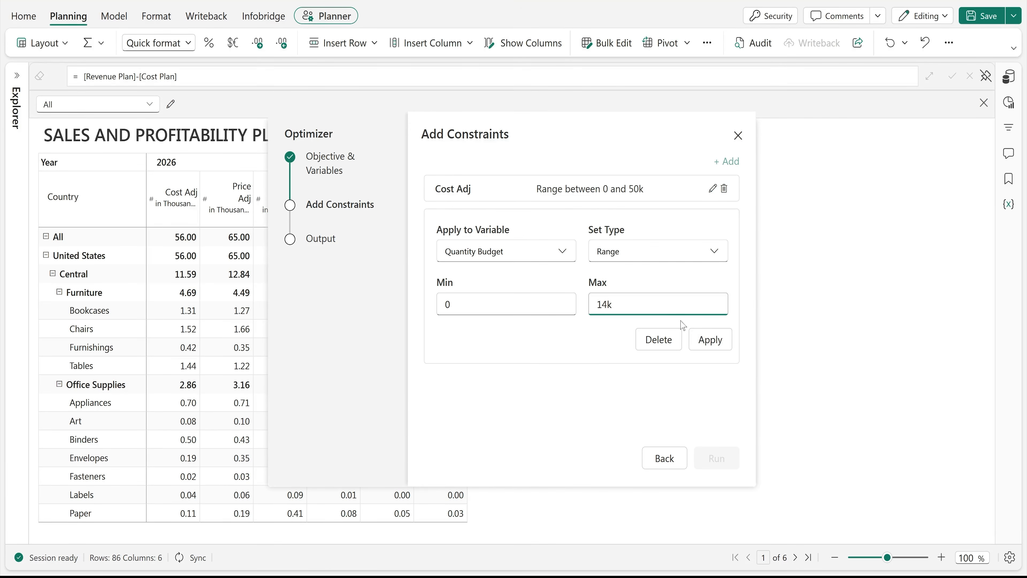
{"action": "left_click", "coordinate": [705, 339]}
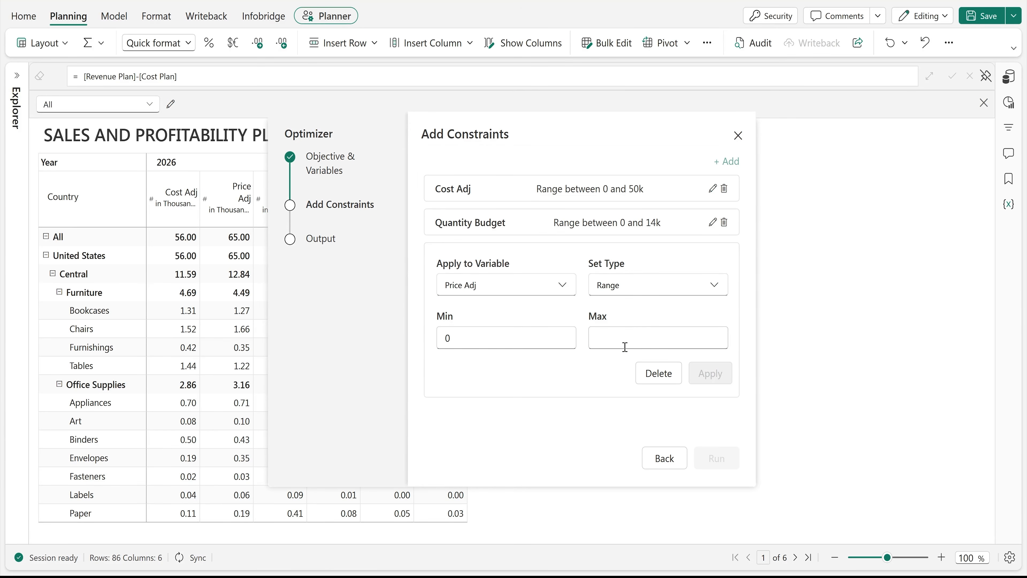
Add a range constraint limiting Price Adj to between 0 and 70k.
{"action": "left_click", "coordinate": [625, 347]}
{"action": "type", "text": "70k"}
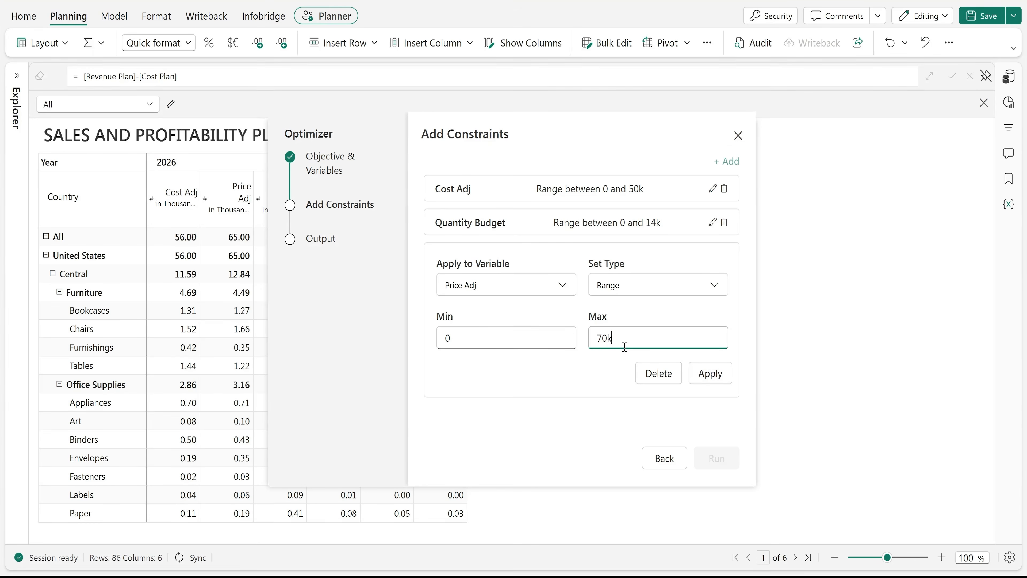
{"action": "left_click", "coordinate": [710, 373]}
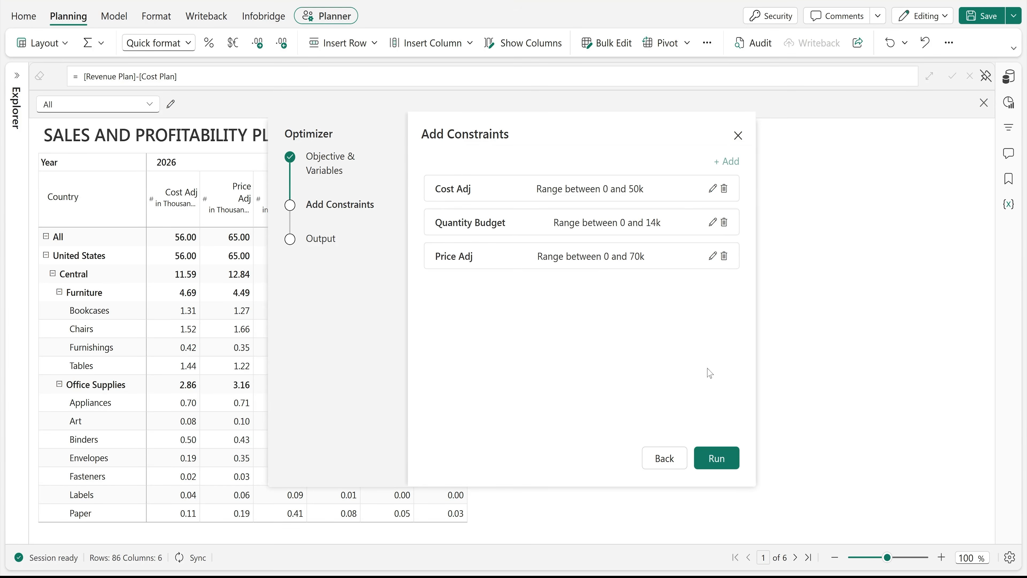
Run the optimization with these constraints and apply its output to the plan.
{"action": "left_click", "coordinate": [698, 460]}
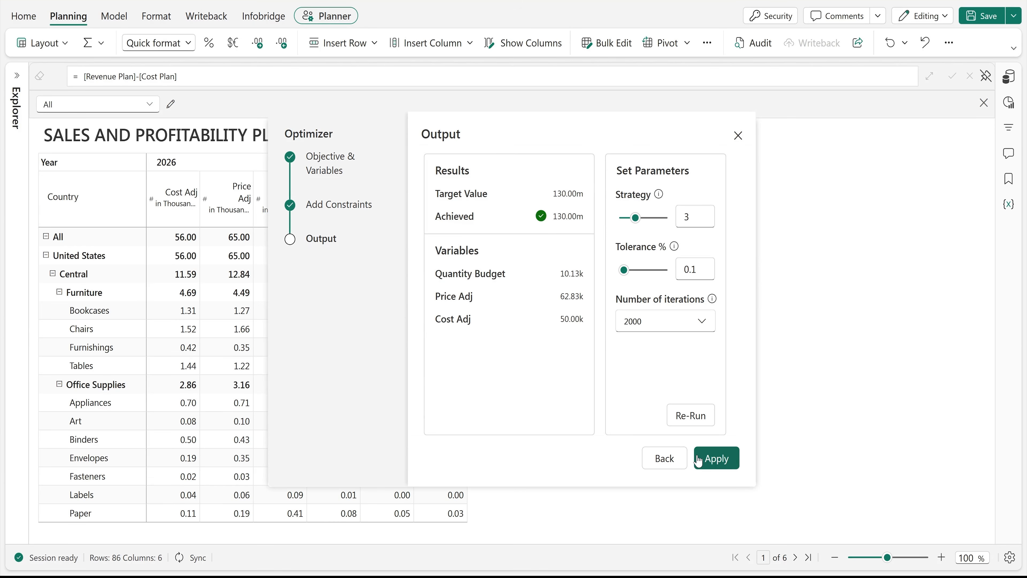
{"action": "left_click", "coordinate": [698, 460]}
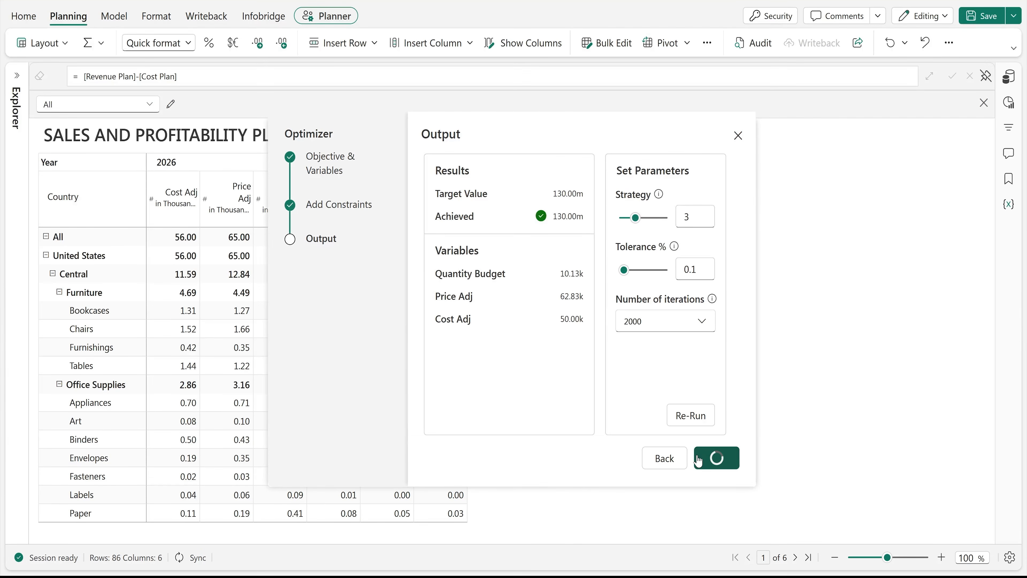